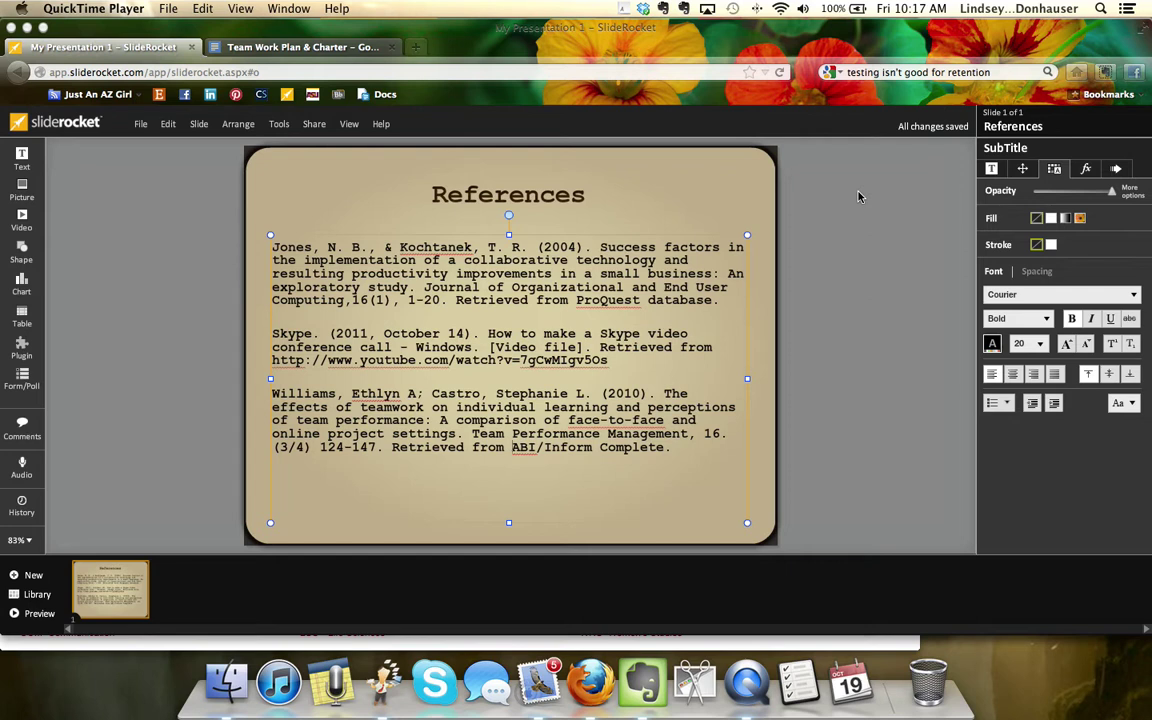
# Select all three references and set paragraph spacing after to 0.
pyautogui.click(686, 456)
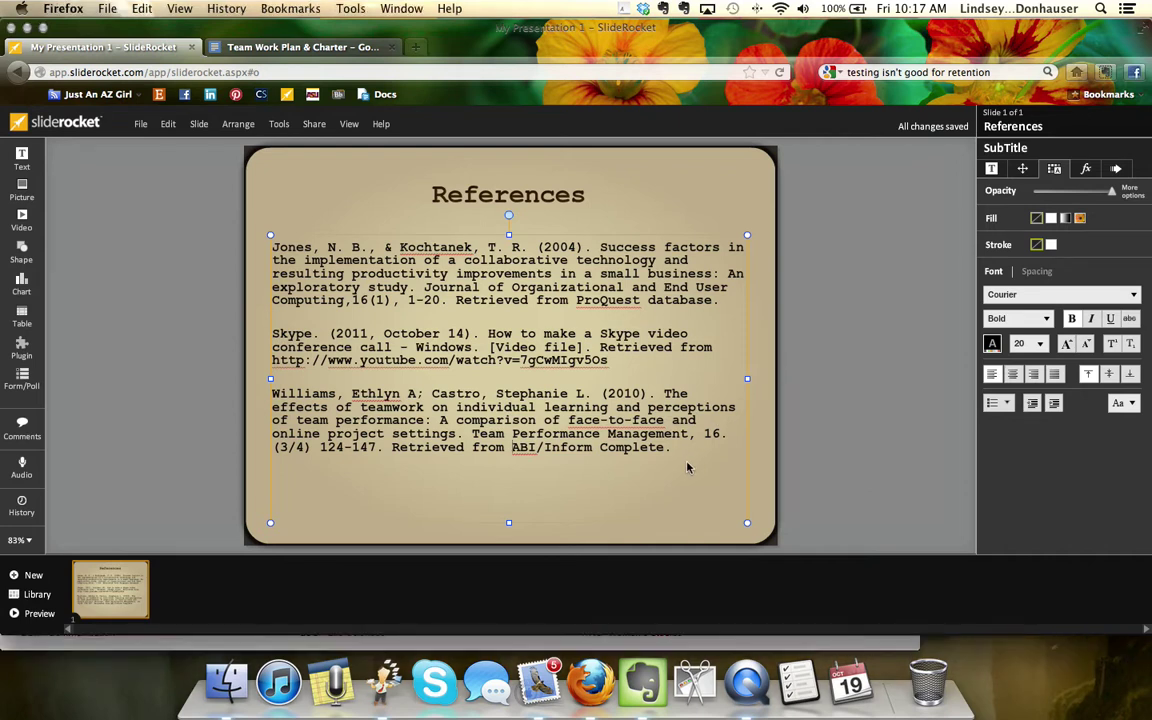
pyautogui.moveTo(686, 456); pyautogui.dragTo(249, 222)
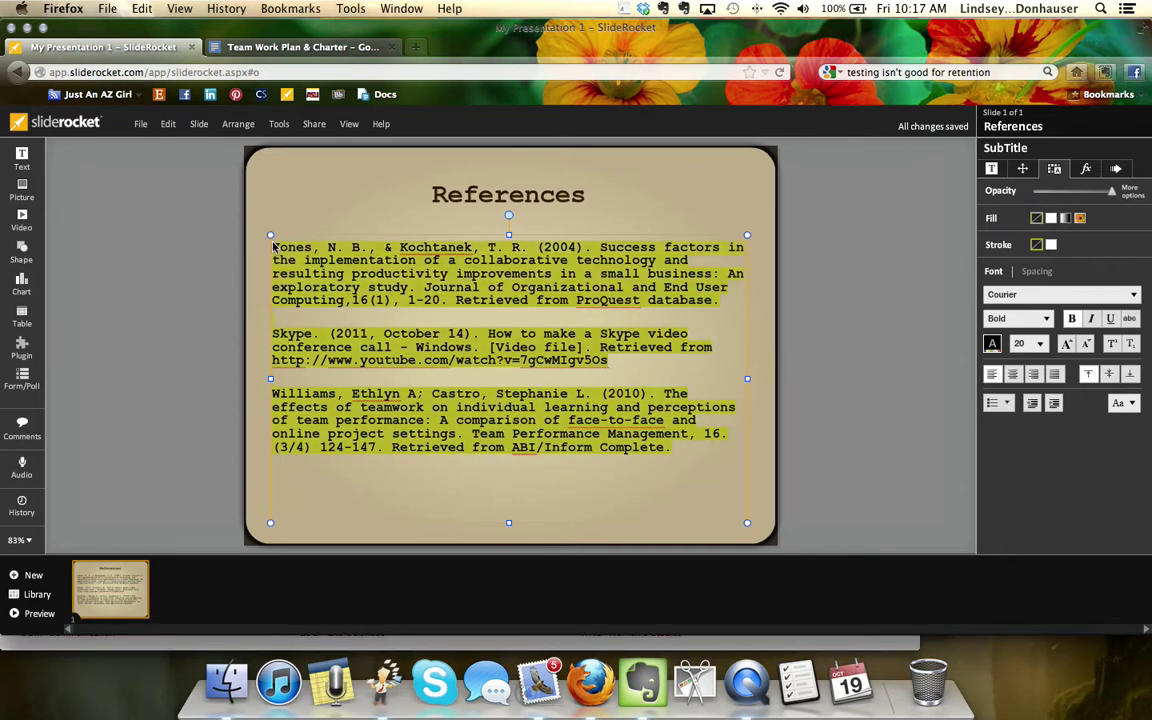
pyautogui.click(1050, 280)
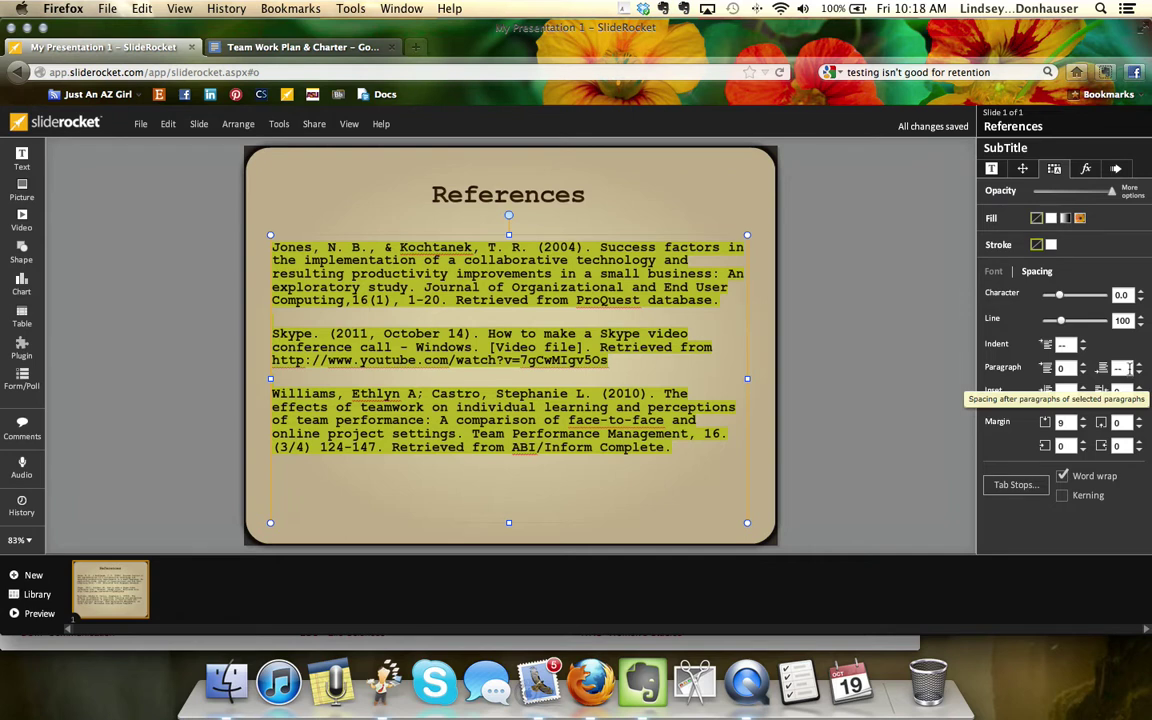
pyautogui.click(1117, 369)
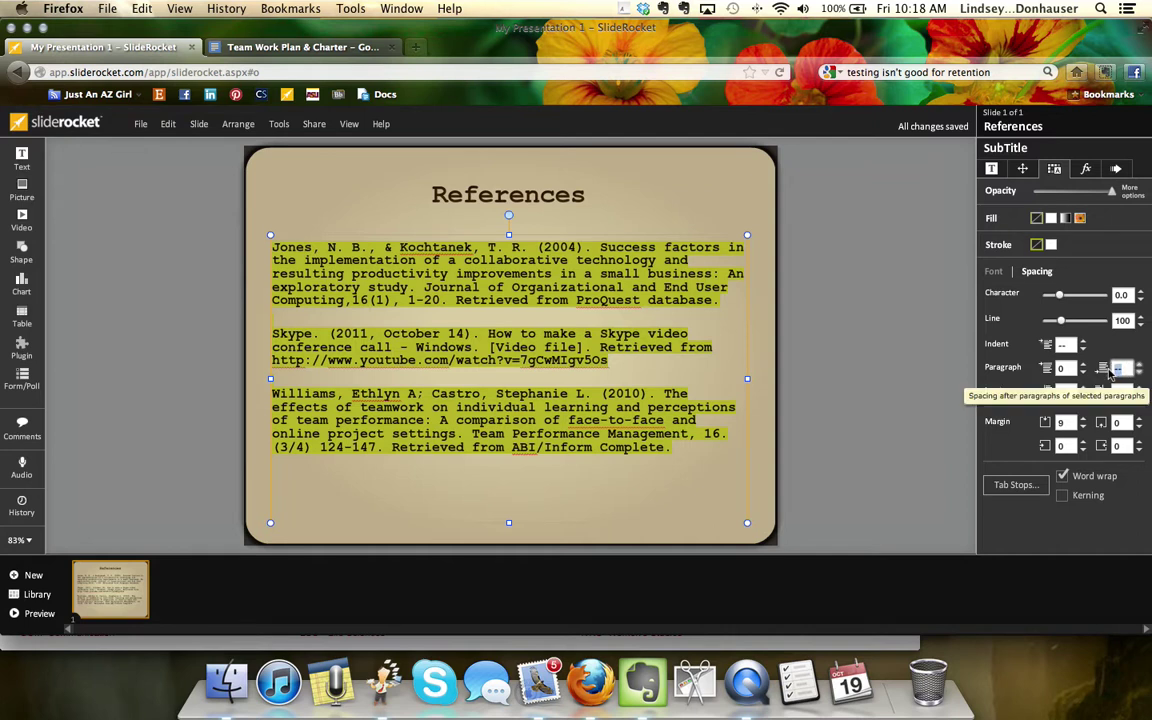
pyautogui.write('0')
pyautogui.press('Return')
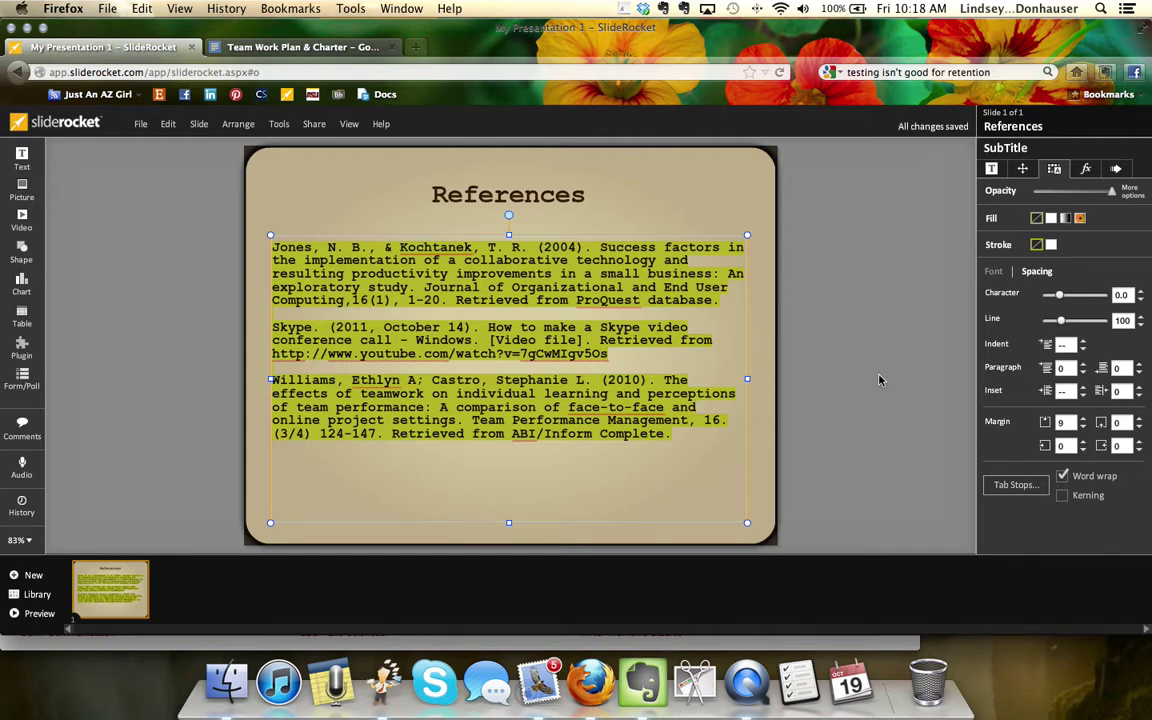
pyautogui.click(626, 340)
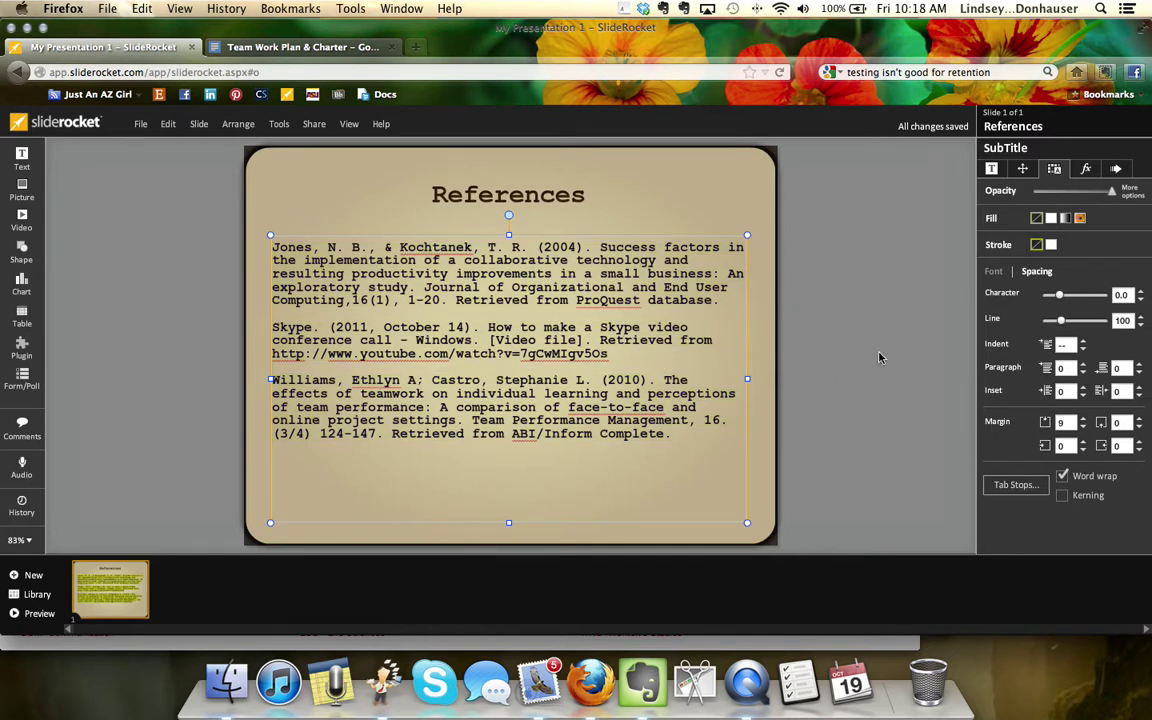
# Give the Jones, Skype and Williams references matching hanging indents with the increase-indent button.
pyautogui.click(994, 279)
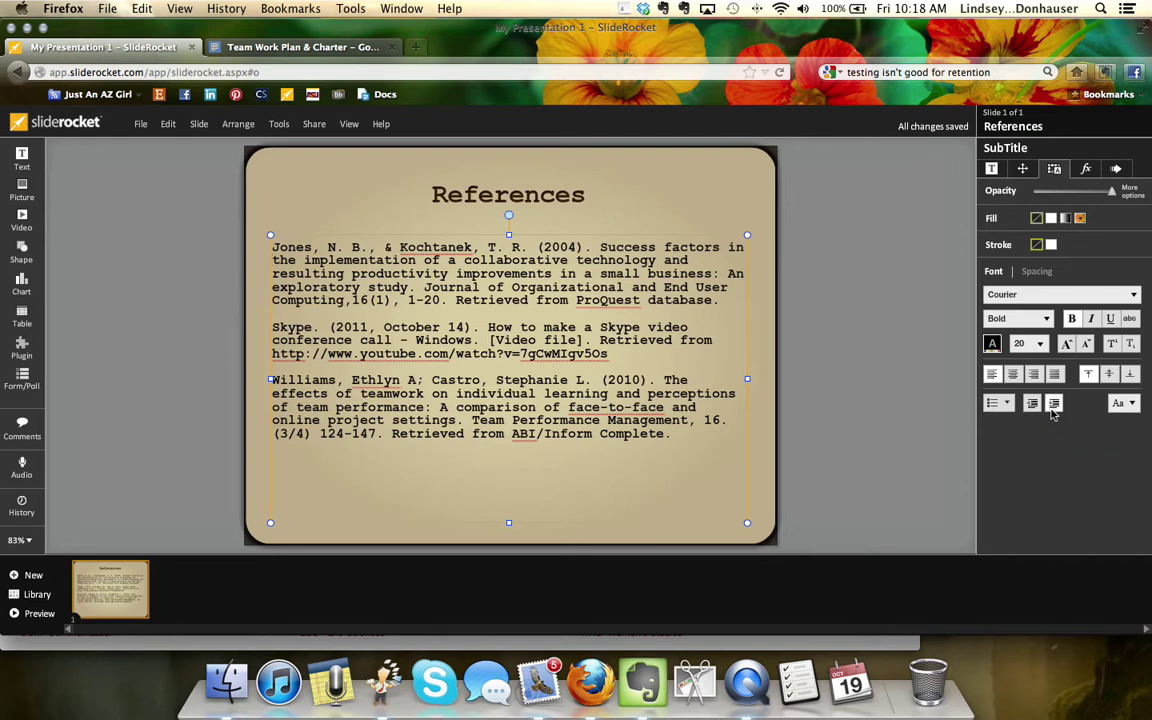
pyautogui.click(1052, 410)
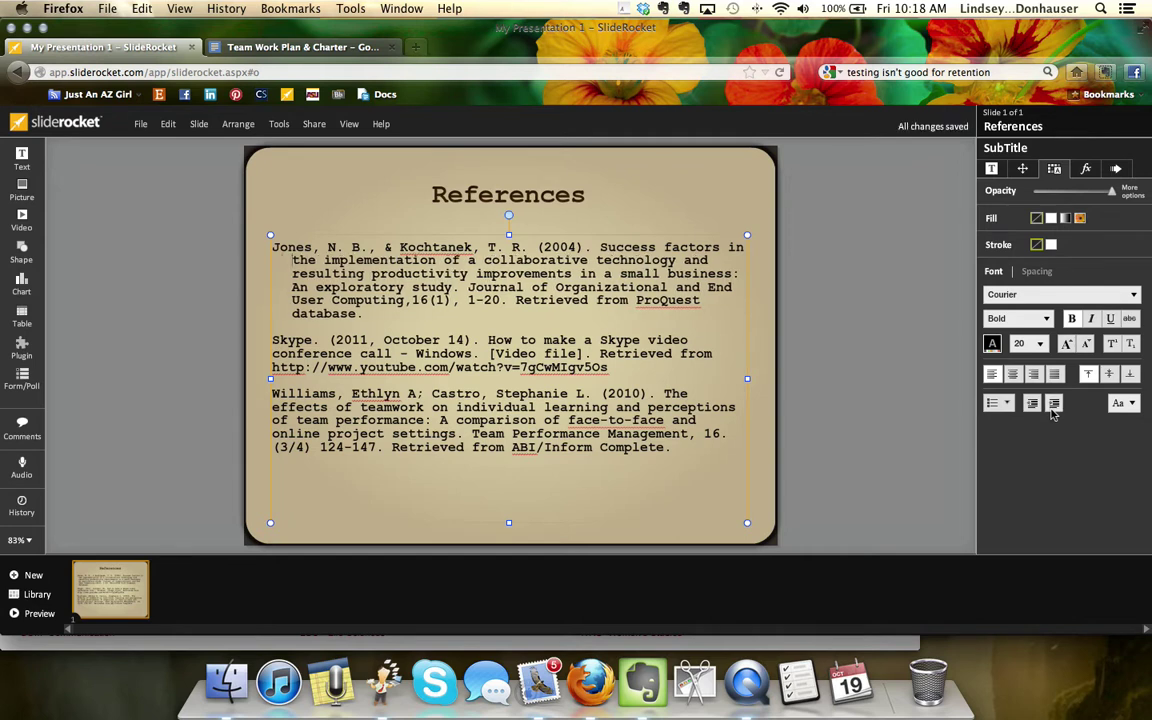
pyautogui.click(1052, 410)
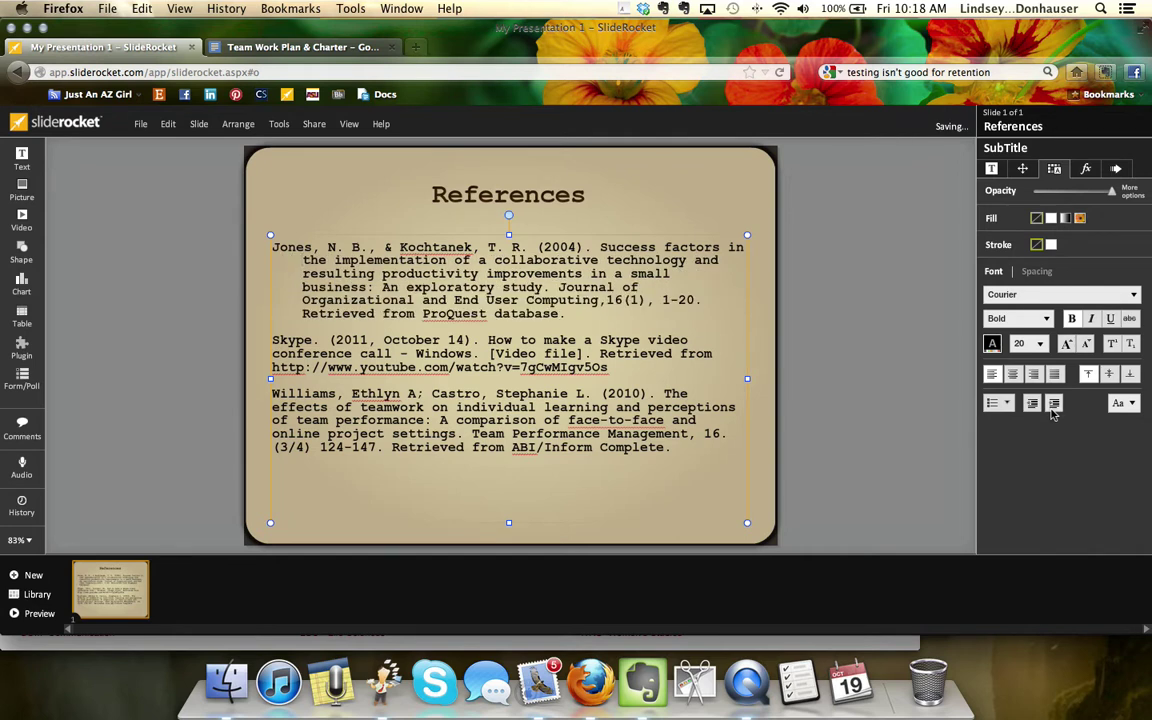
pyautogui.click(1052, 410)
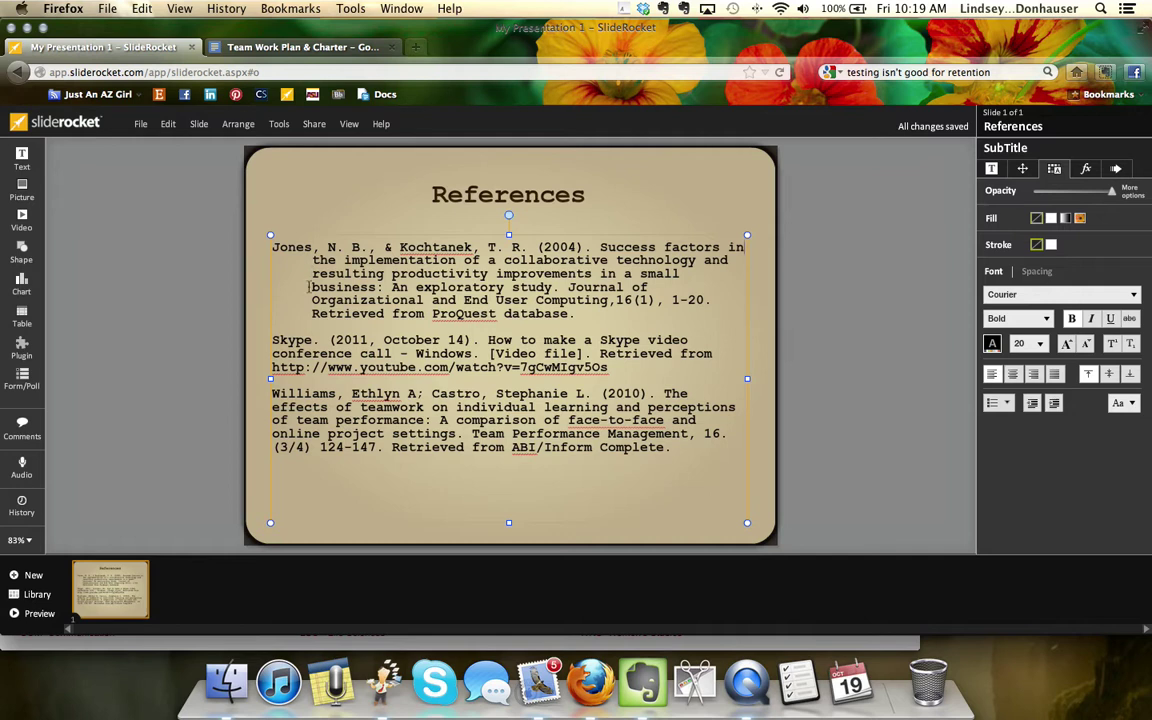
pyautogui.click(1055, 404)
pyautogui.click(1055, 405)
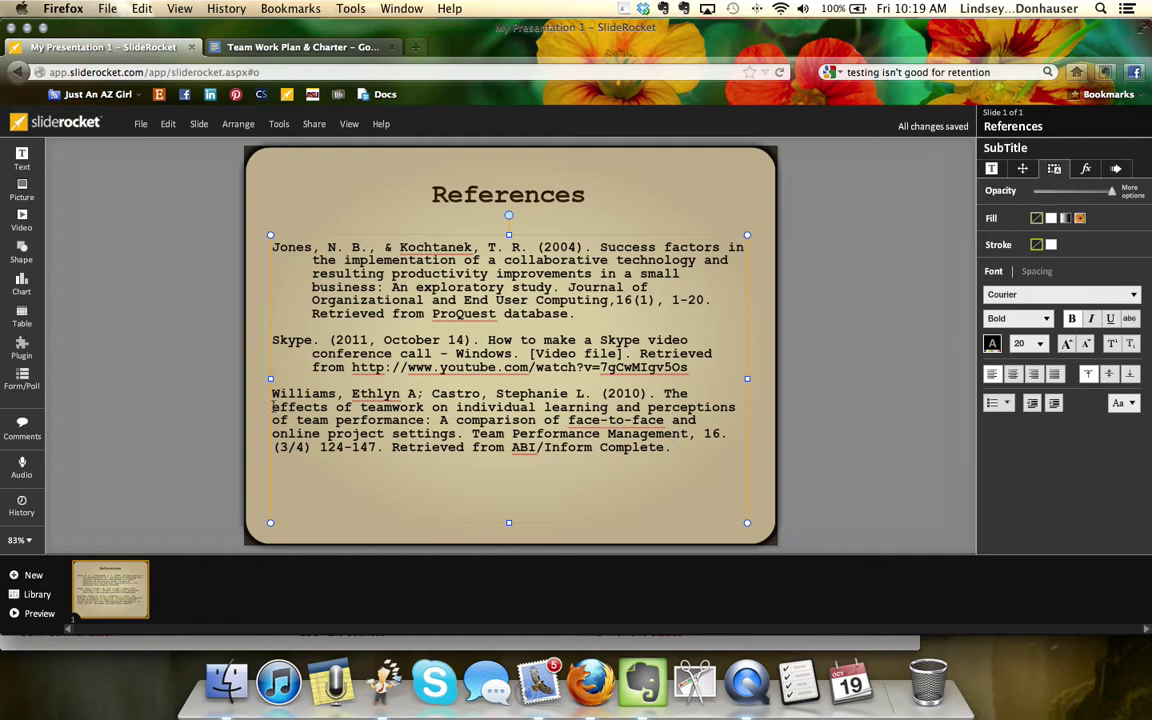
pyautogui.click(1055, 404)
pyautogui.click(1055, 404)
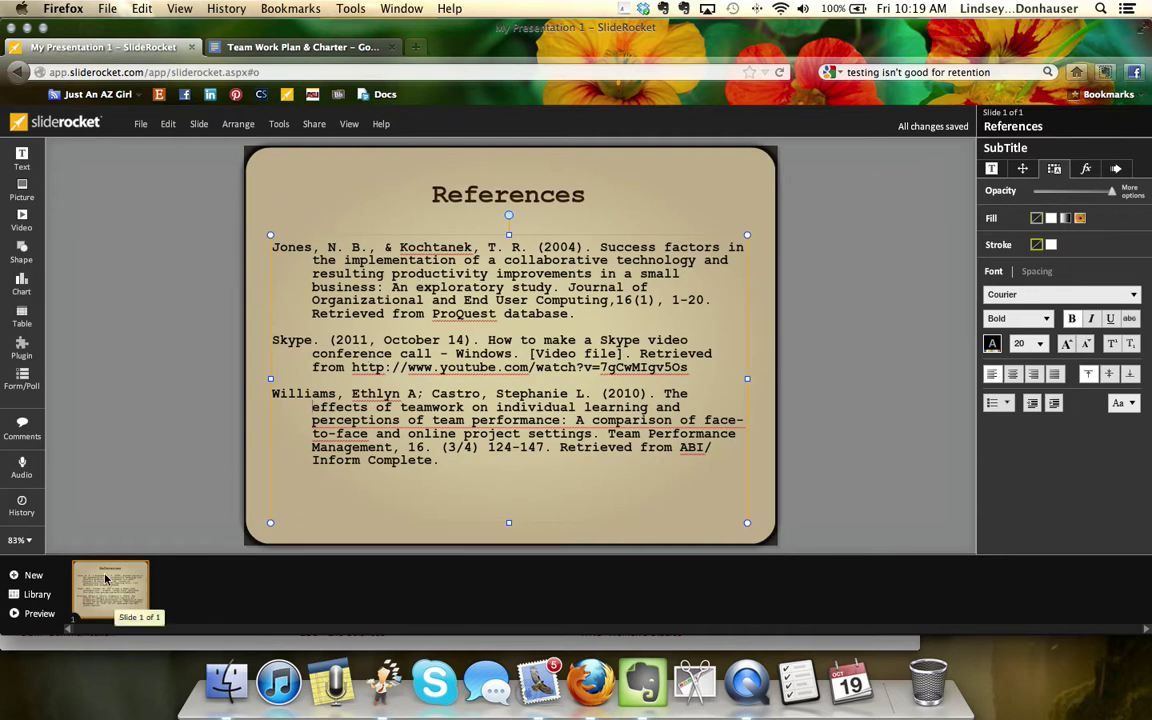
# Duplicate the References slide and select the references text box on the copy.
pyautogui.rightClick(122, 597)
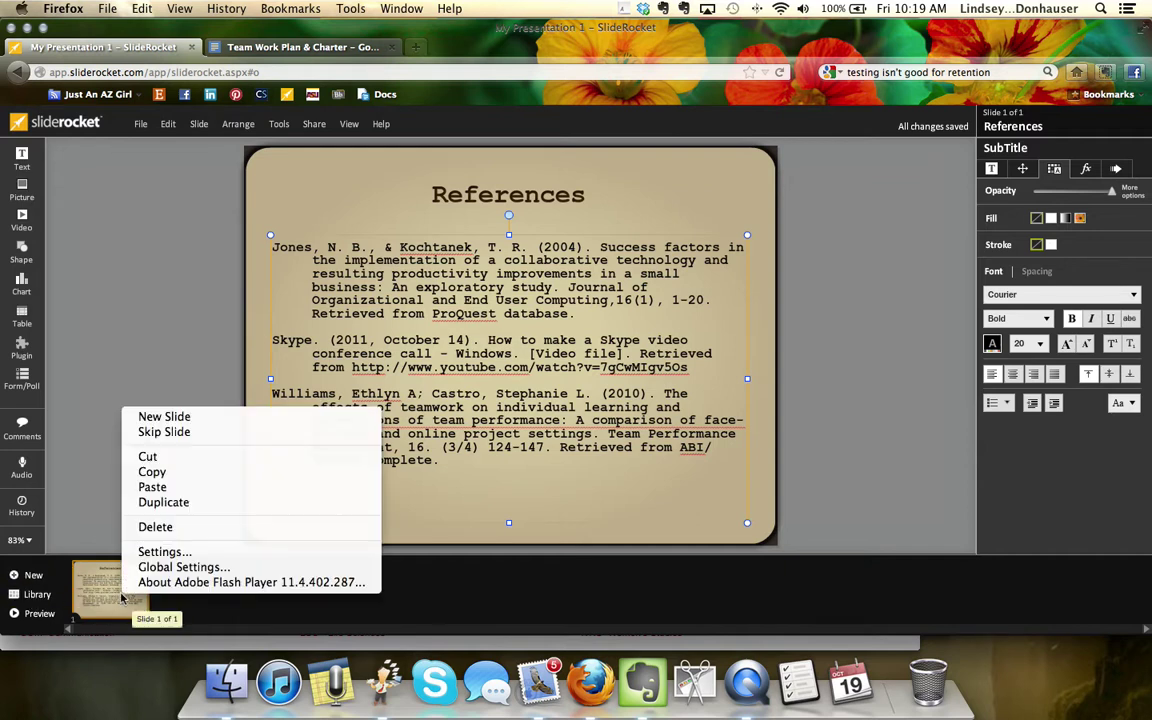
pyautogui.click(164, 503)
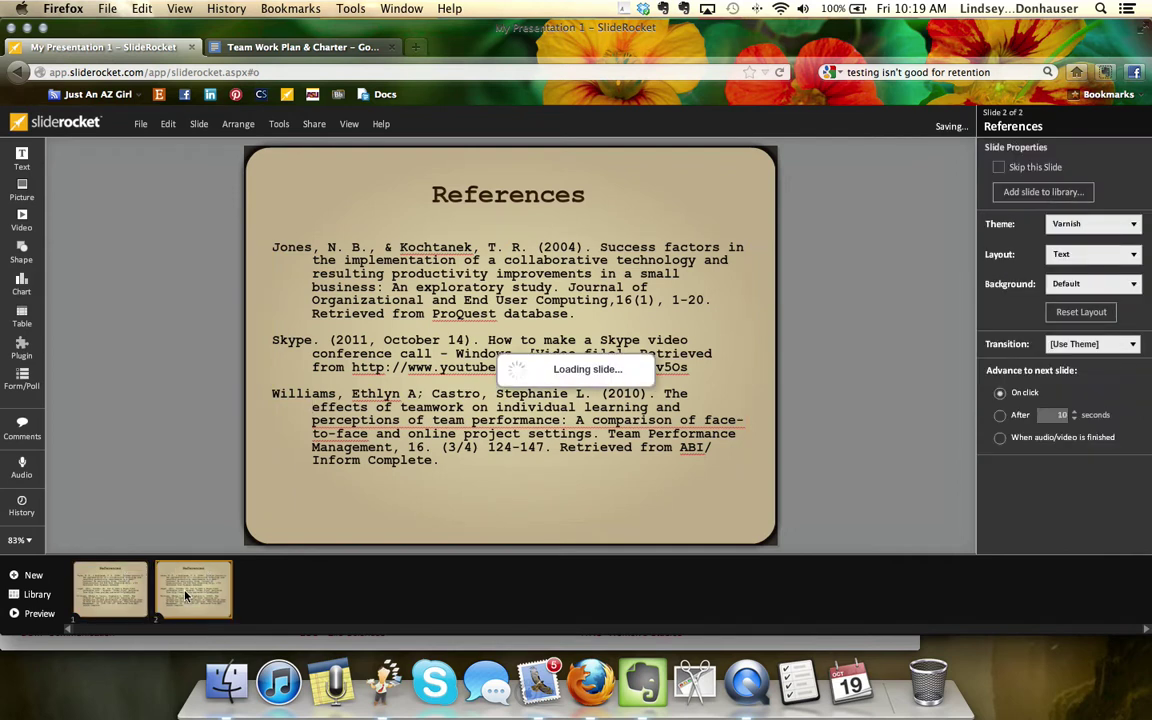
pyautogui.click(340, 412)
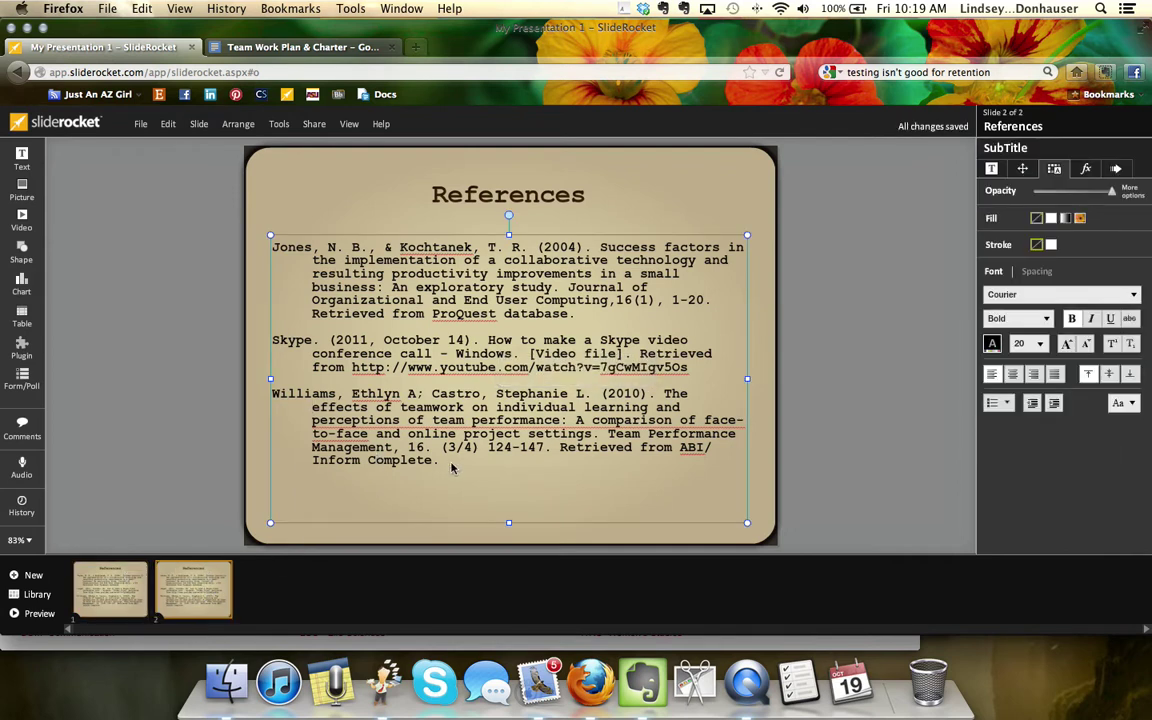
# On the copy, remove and reapply the first reference's hanging indent.
pyautogui.moveTo(442, 461); pyautogui.dragTo(270, 250)
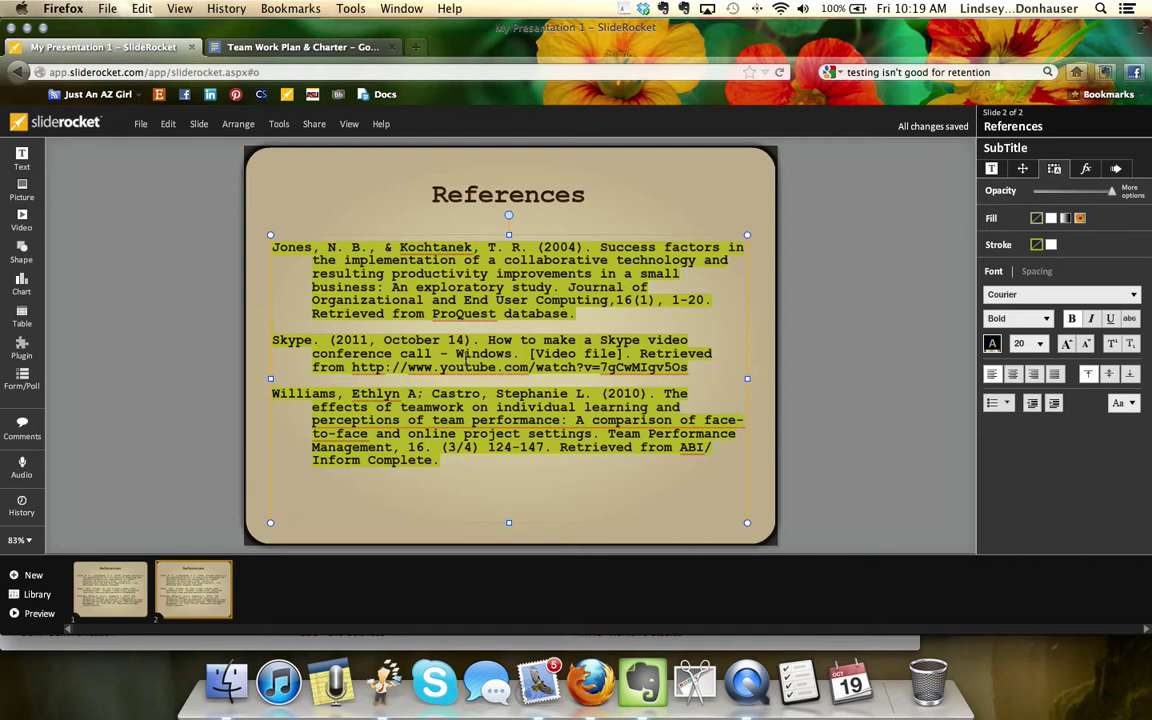
pyautogui.click(344, 287)
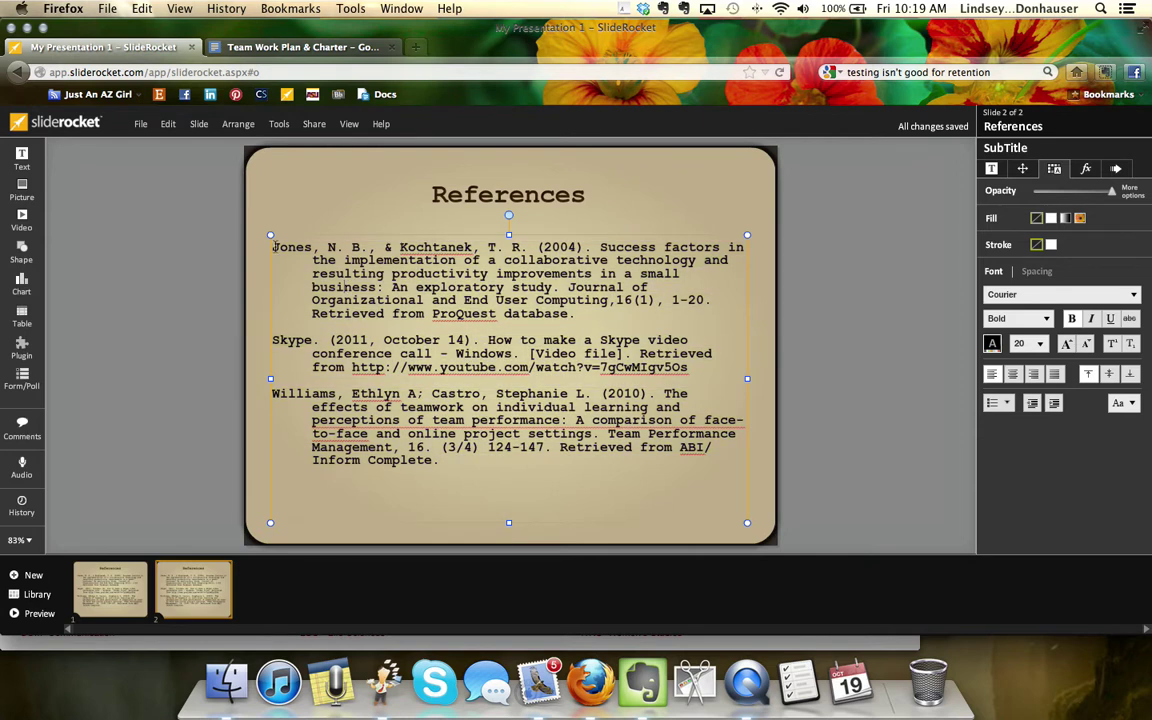
pyautogui.press('BackSpace')
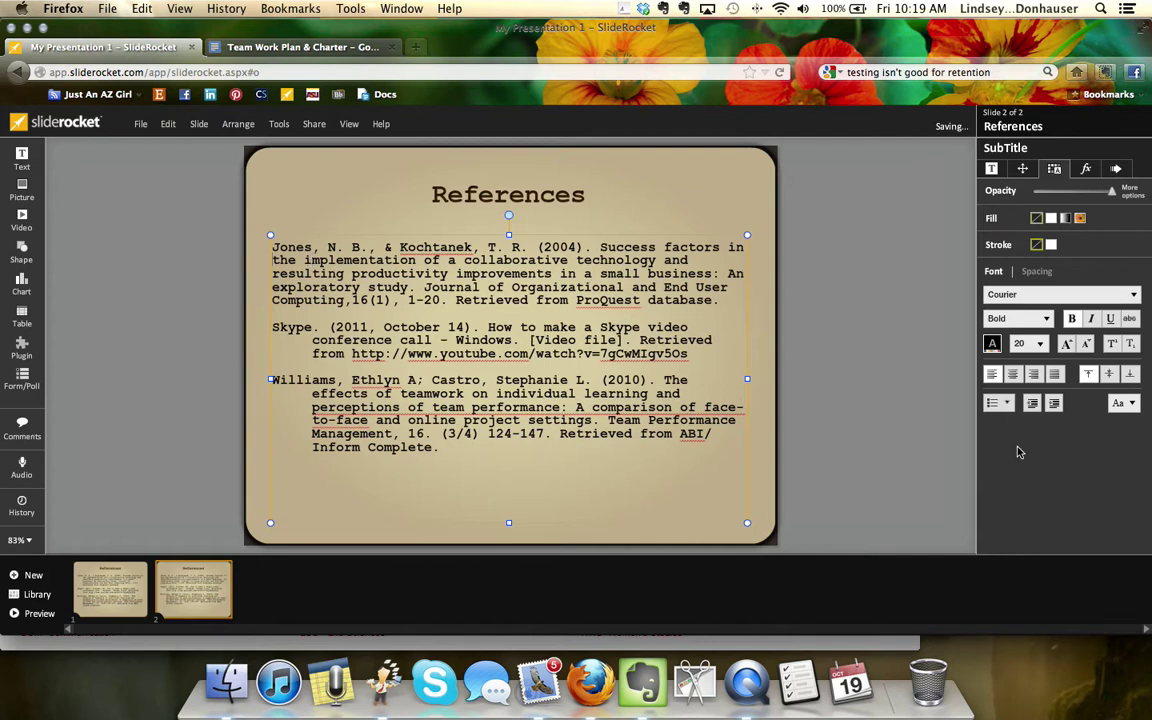
pyautogui.click(1054, 403)
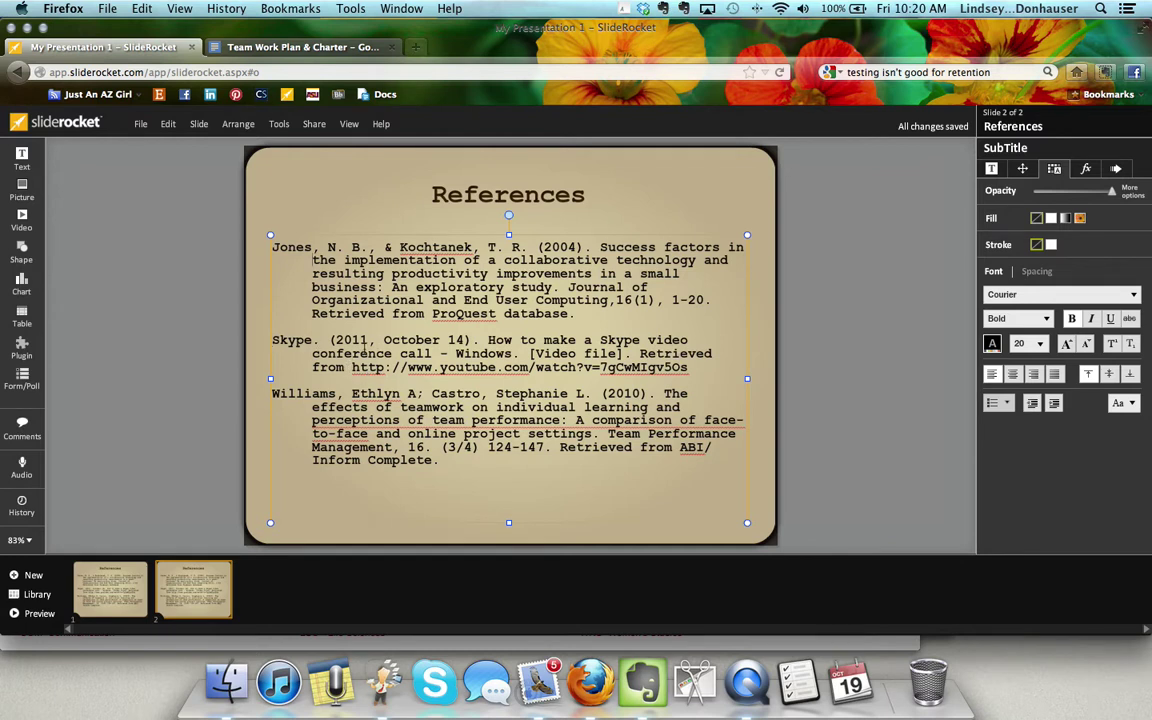
# Hyperlink the Skype reference's YouTube URL to its own address using Open URL.
pyautogui.moveTo(686, 367); pyautogui.dragTo(350, 367)
pyautogui.rightClick(395, 368)
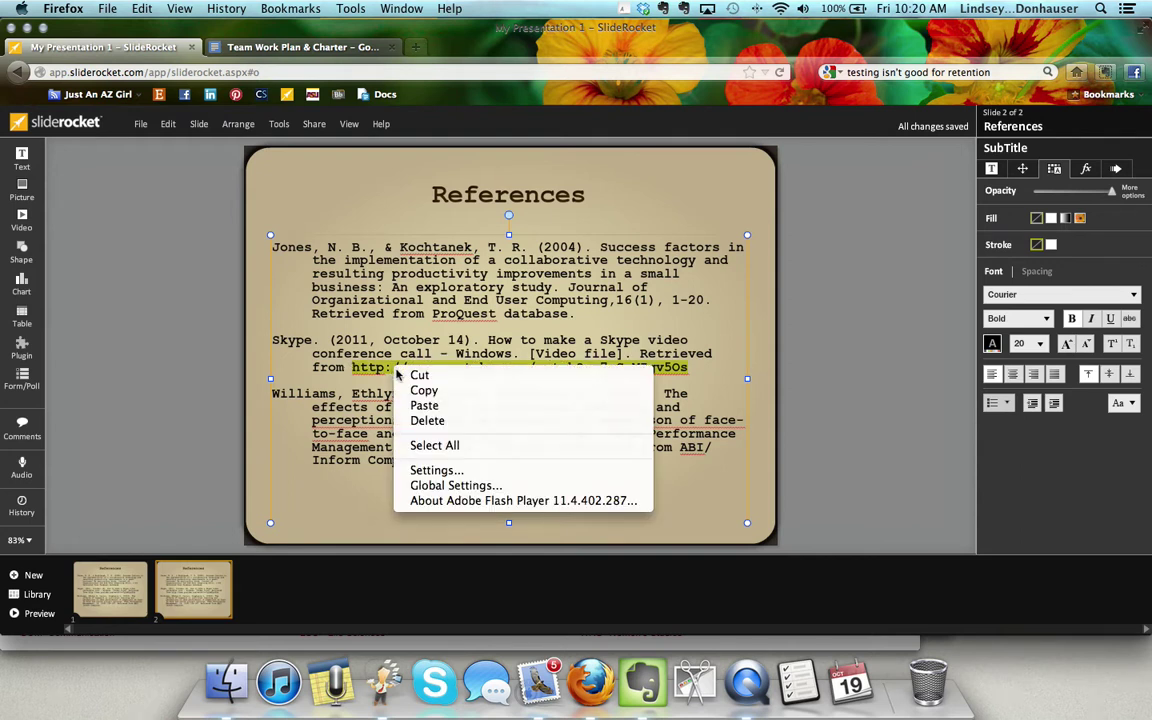
pyautogui.click(424, 391)
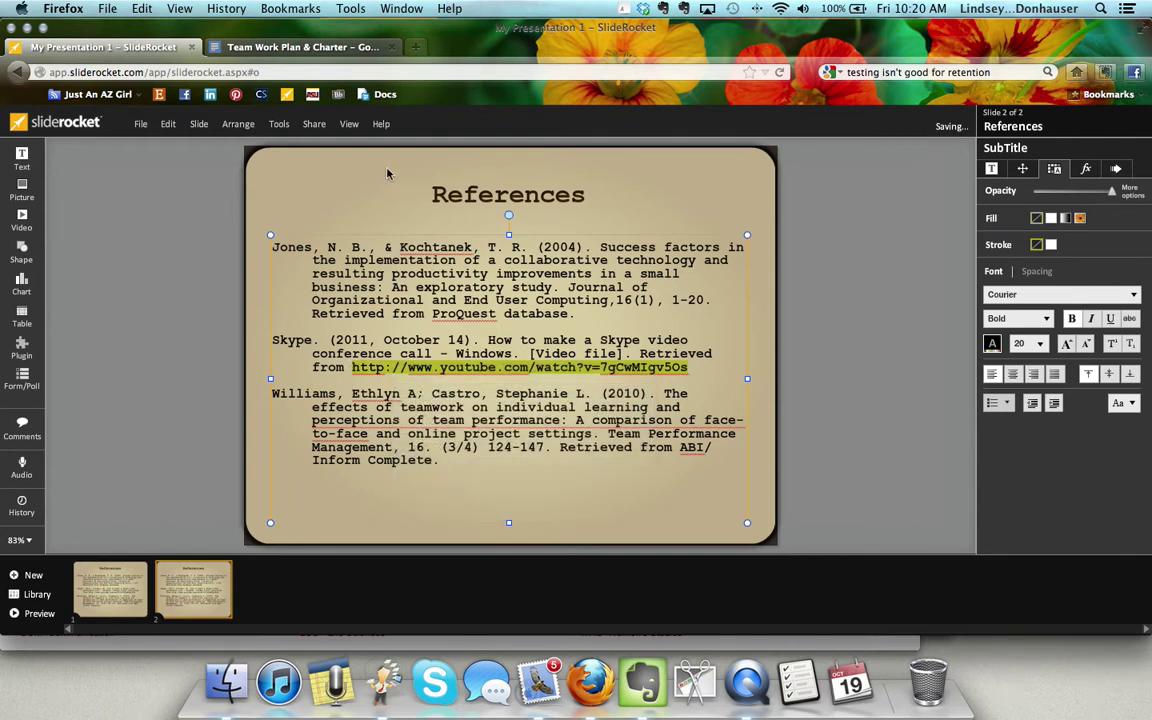
pyautogui.click(280, 125)
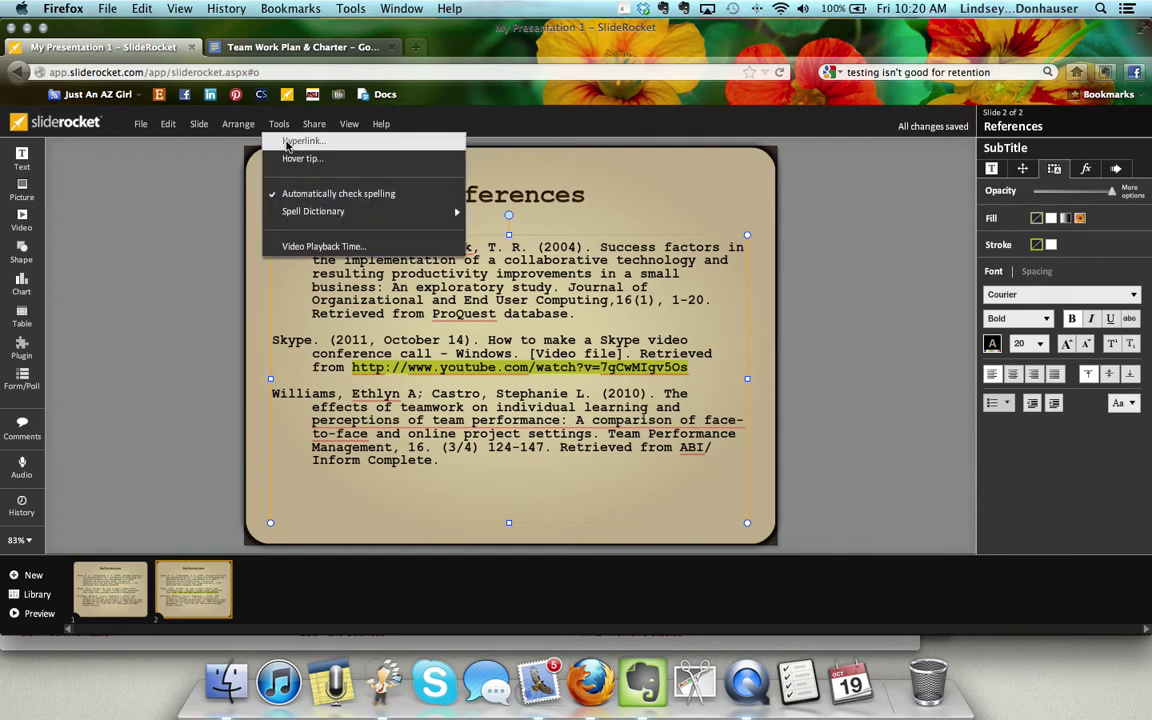
pyautogui.click(290, 142)
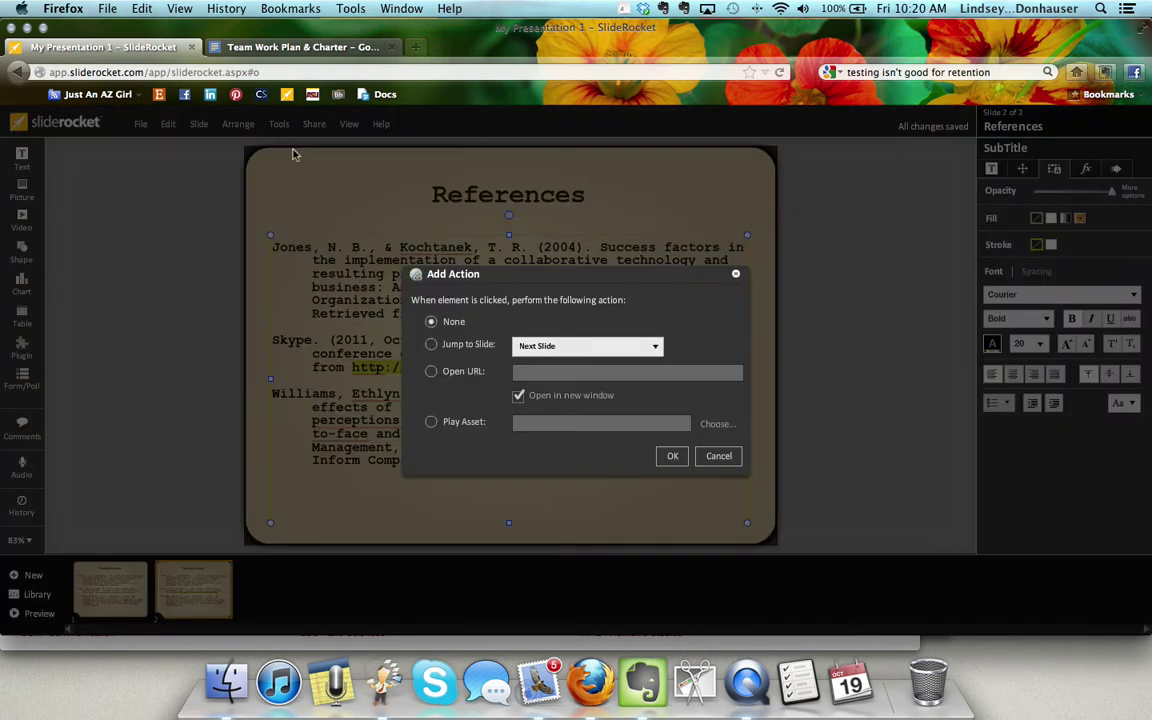
pyautogui.click(431, 372)
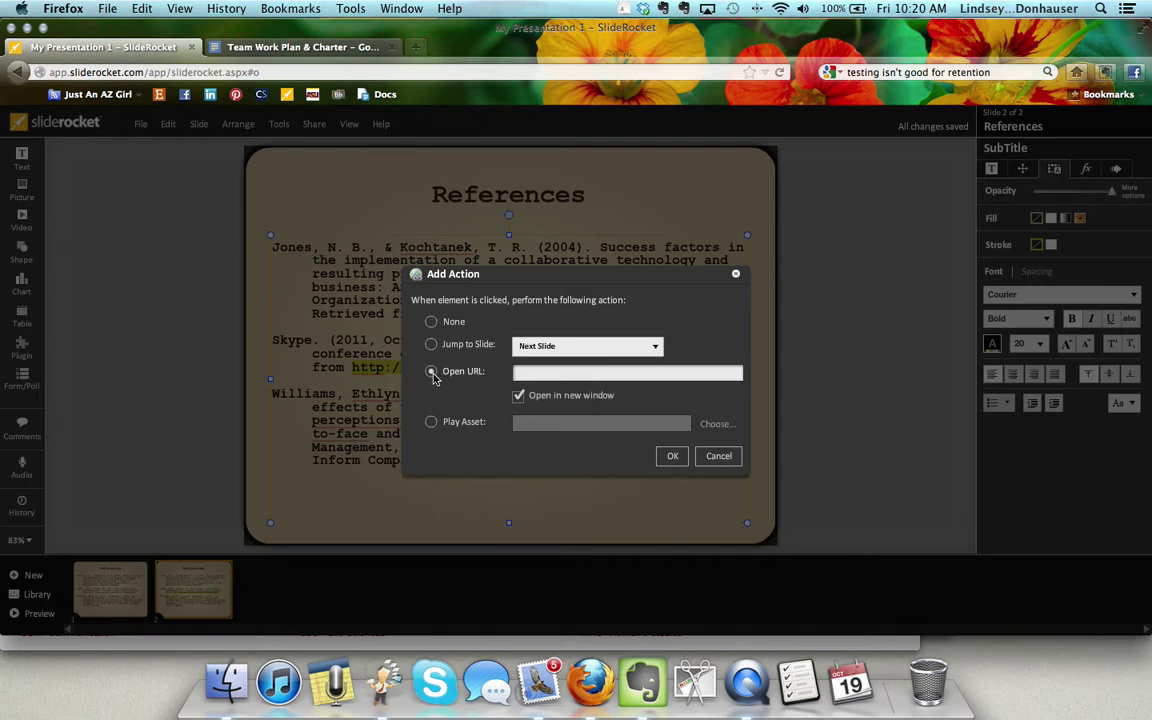
pyautogui.click(556, 372)
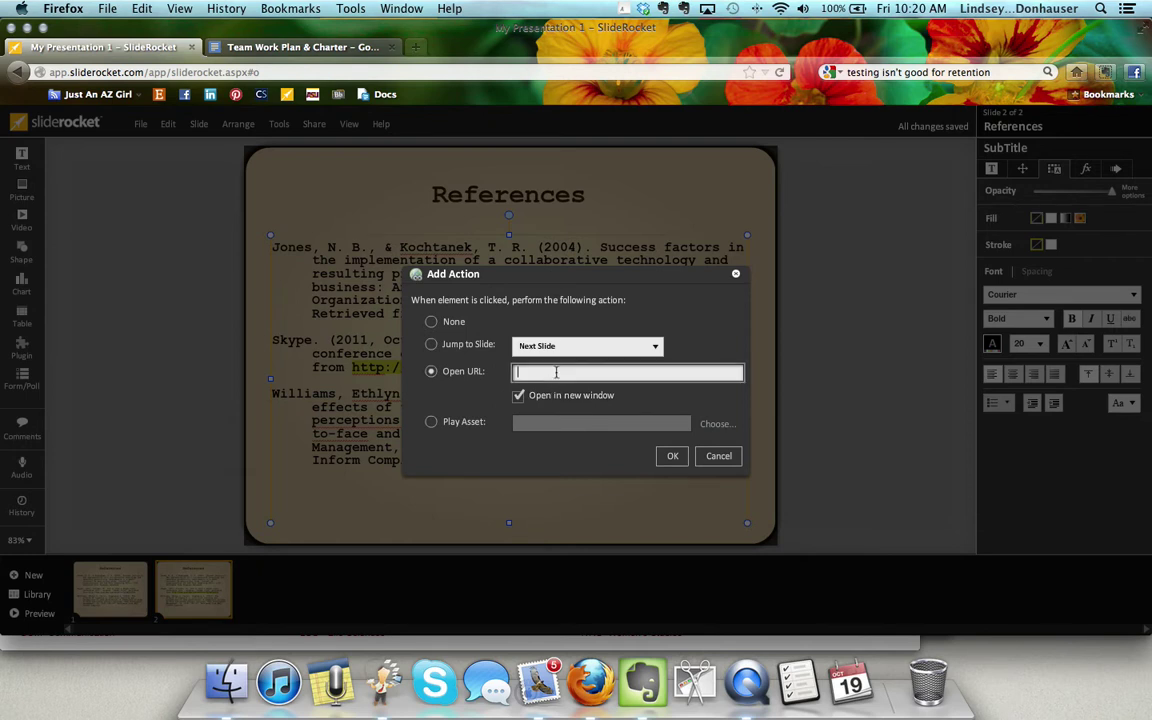
pyautogui.rightClick(556, 372)
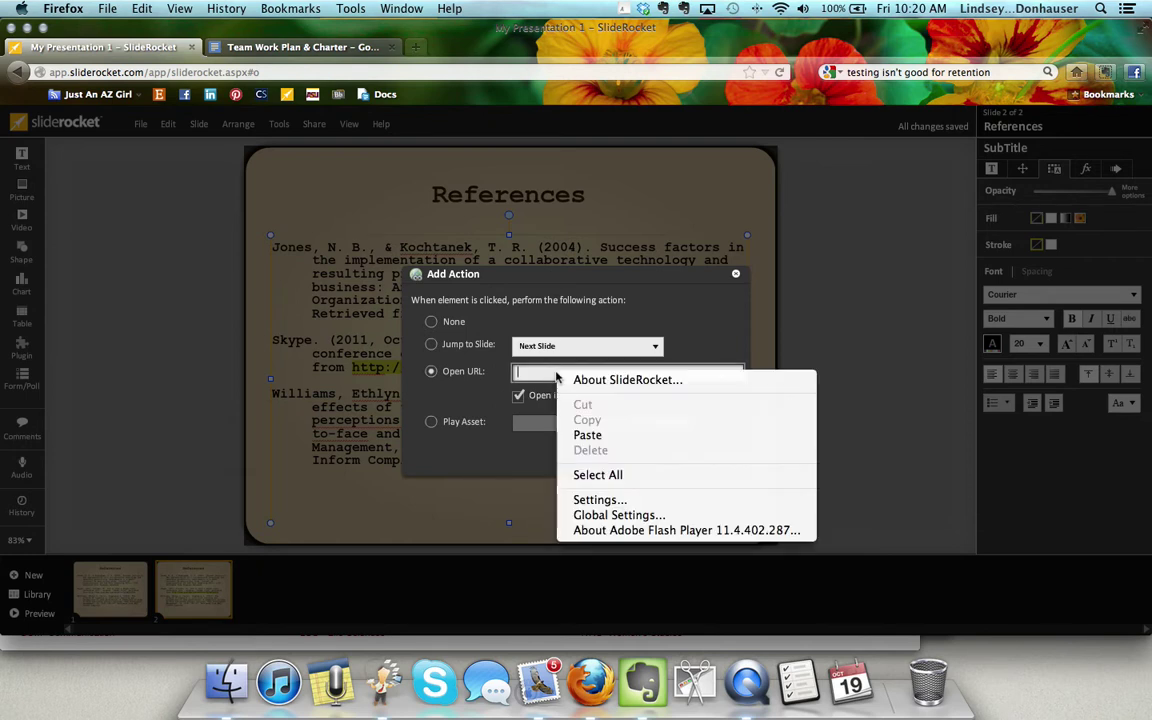
pyautogui.click(582, 437)
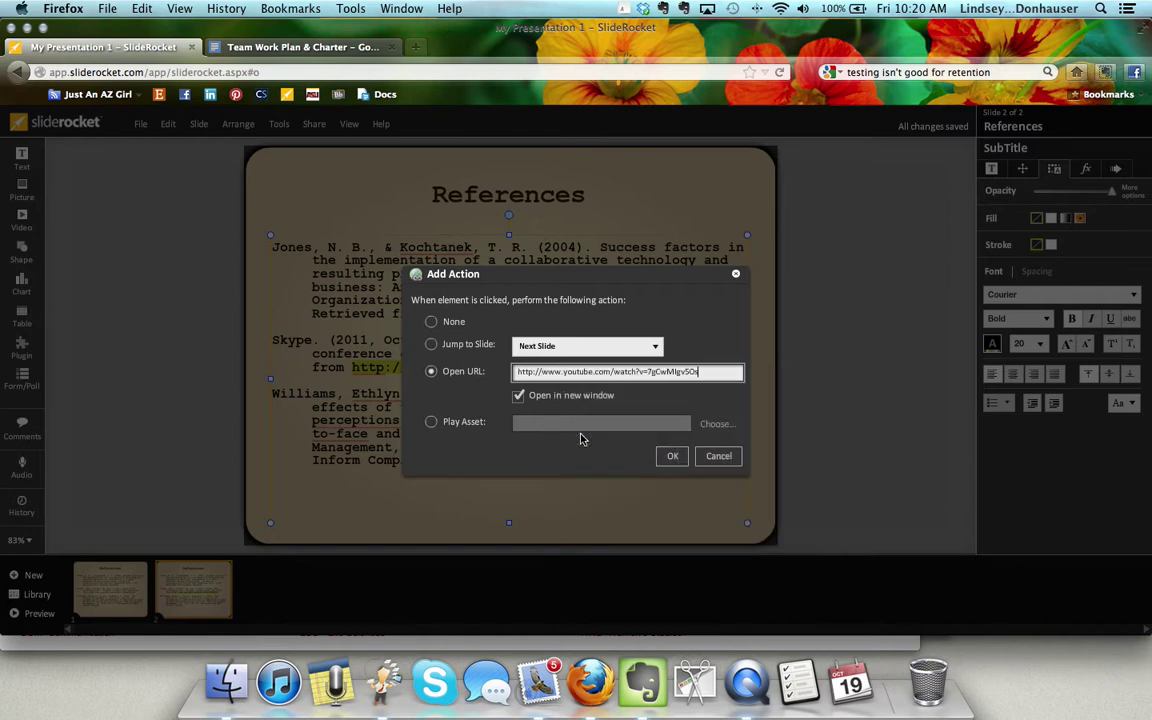
pyautogui.click(670, 456)
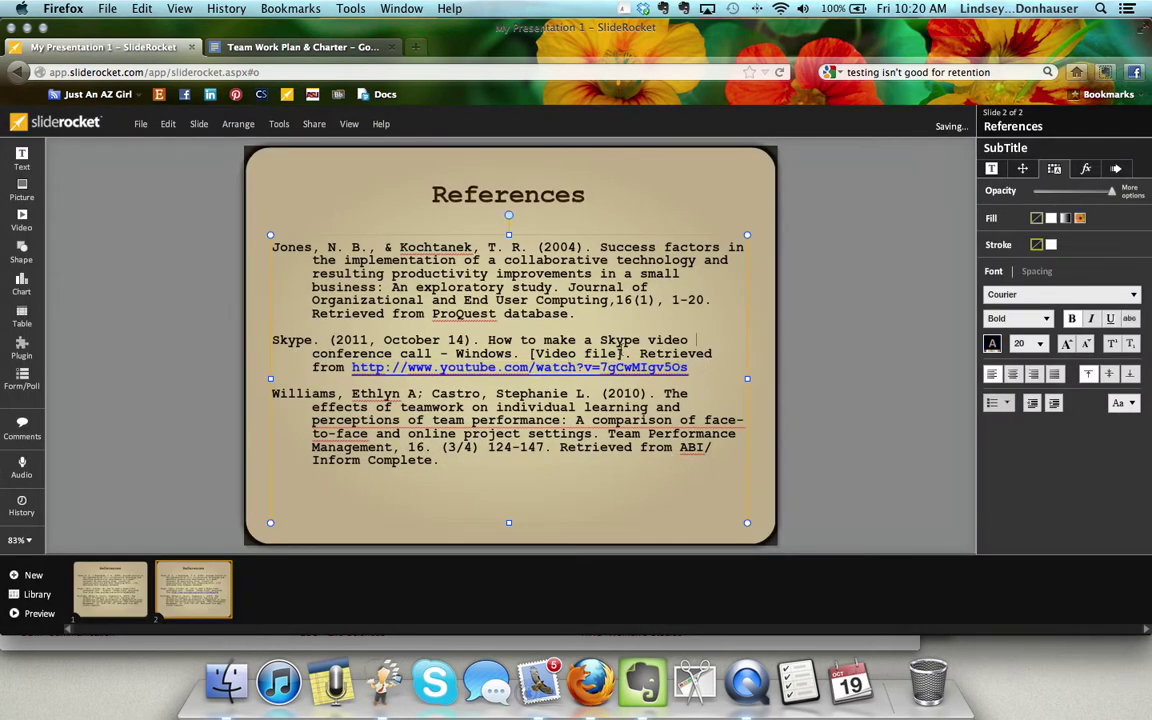
# Format the linked URL text black and underlined.
pyautogui.moveTo(692, 367); pyautogui.dragTo(352, 367)
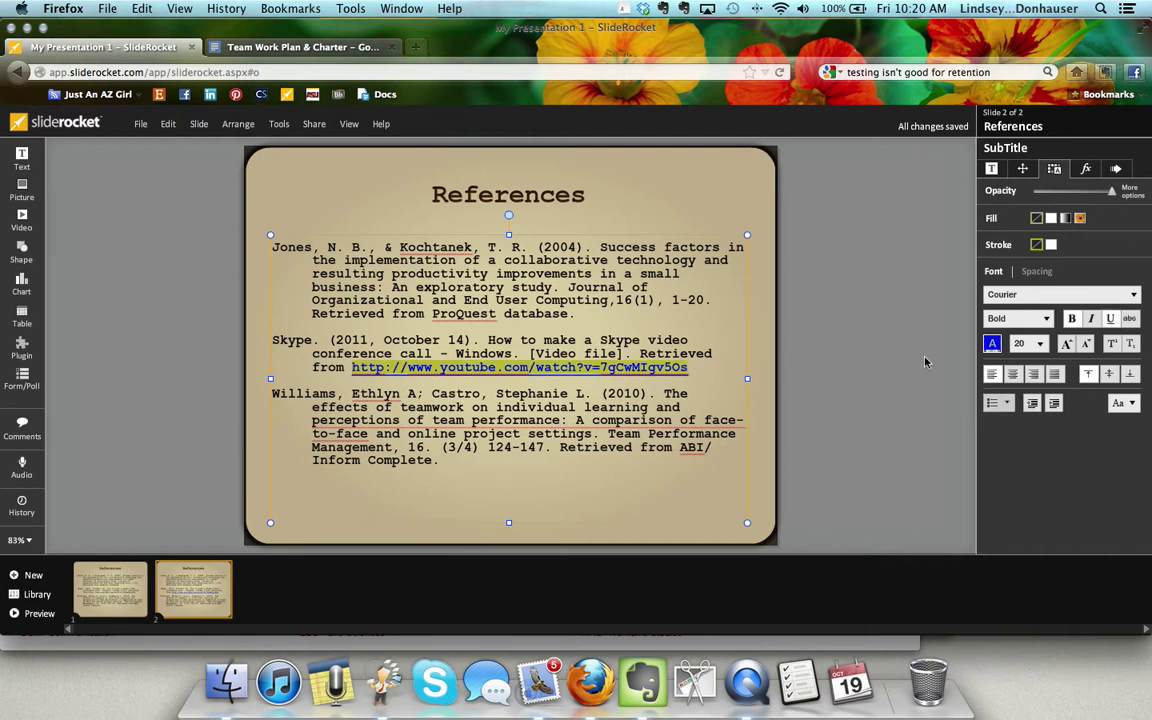
pyautogui.click(993, 344)
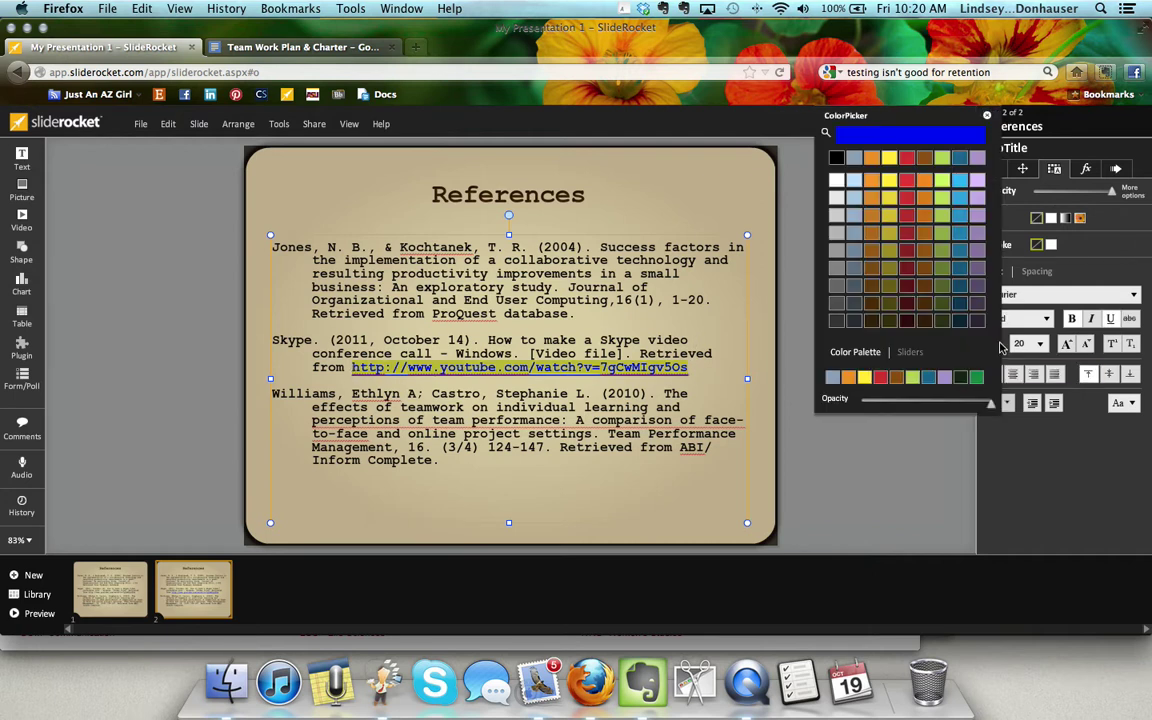
pyautogui.click(836, 159)
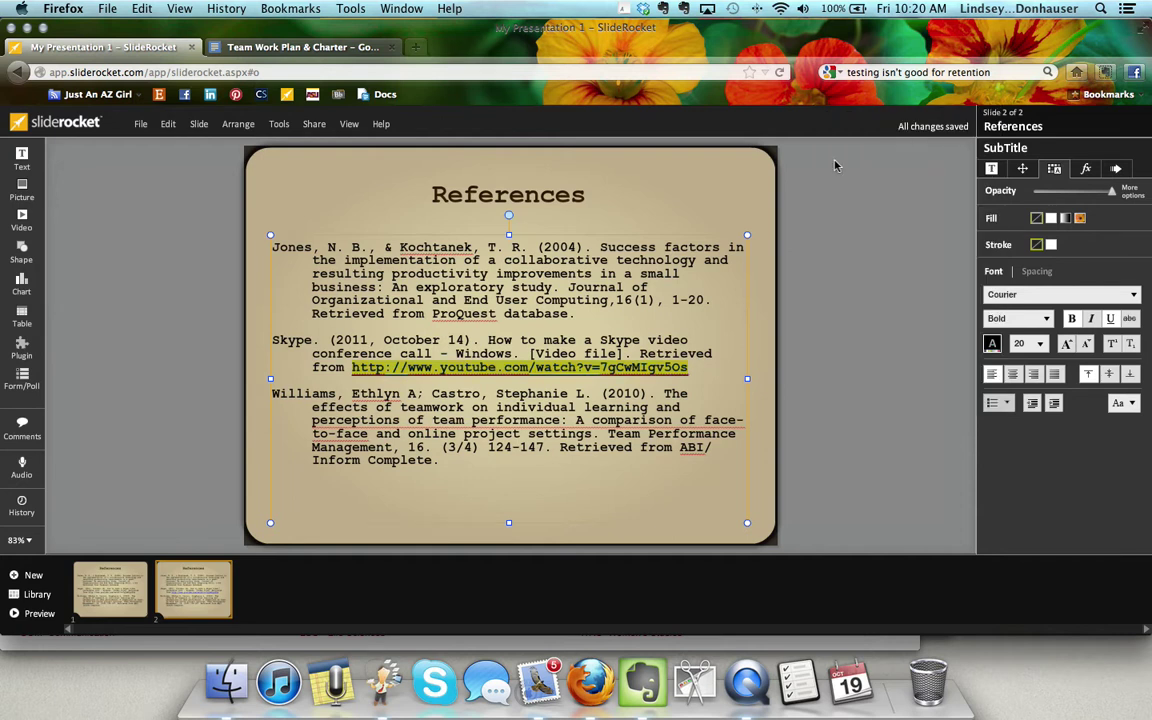
pyautogui.click(1110, 319)
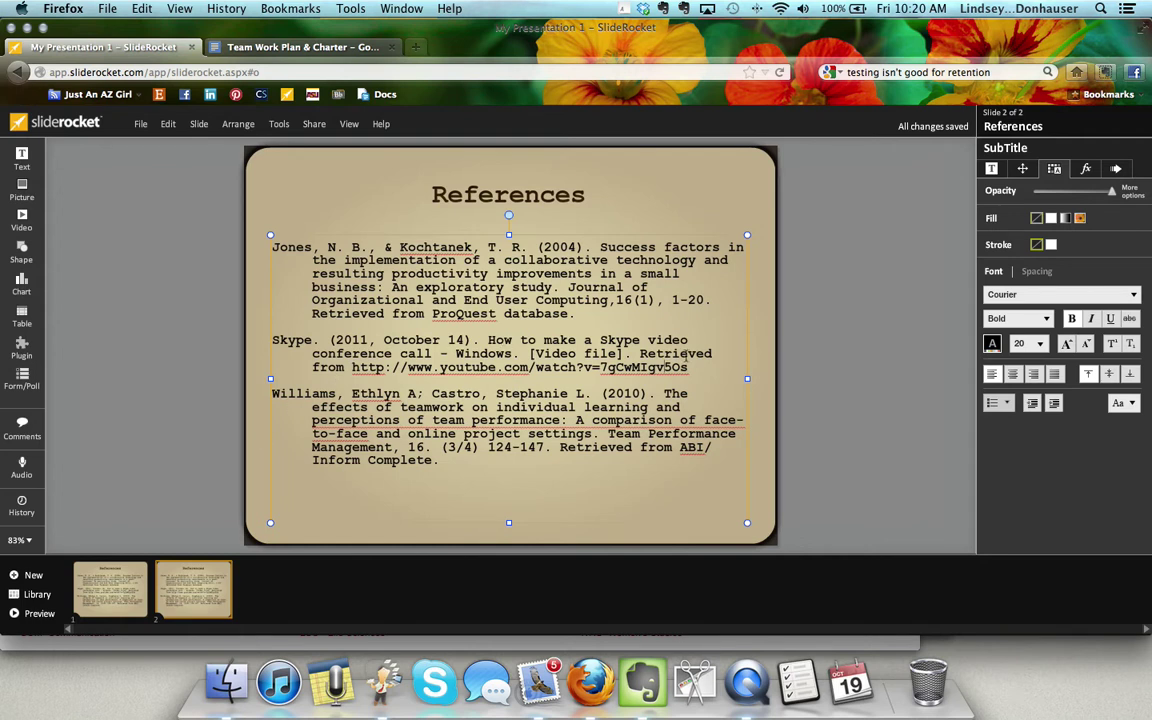
# Add the hover tip 'Click to view the video' to the URL and make this slide first.
pyautogui.moveTo(686, 367); pyautogui.dragTo(352, 368)
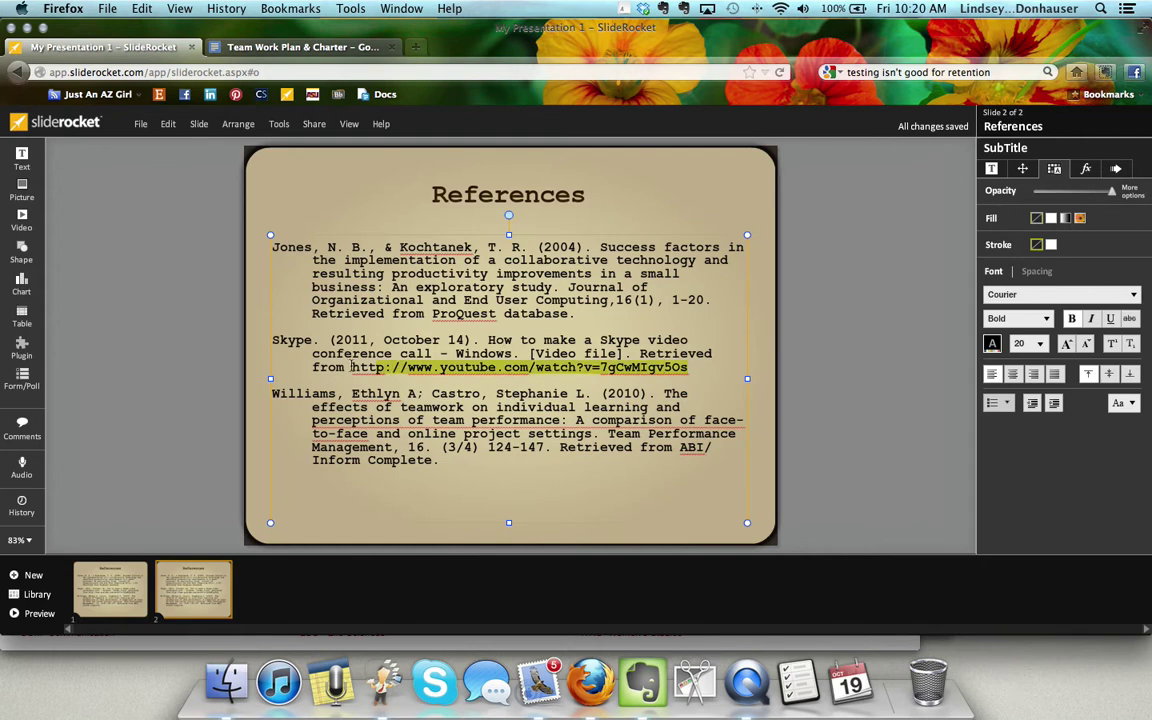
pyautogui.click(276, 124)
pyautogui.click(300, 158)
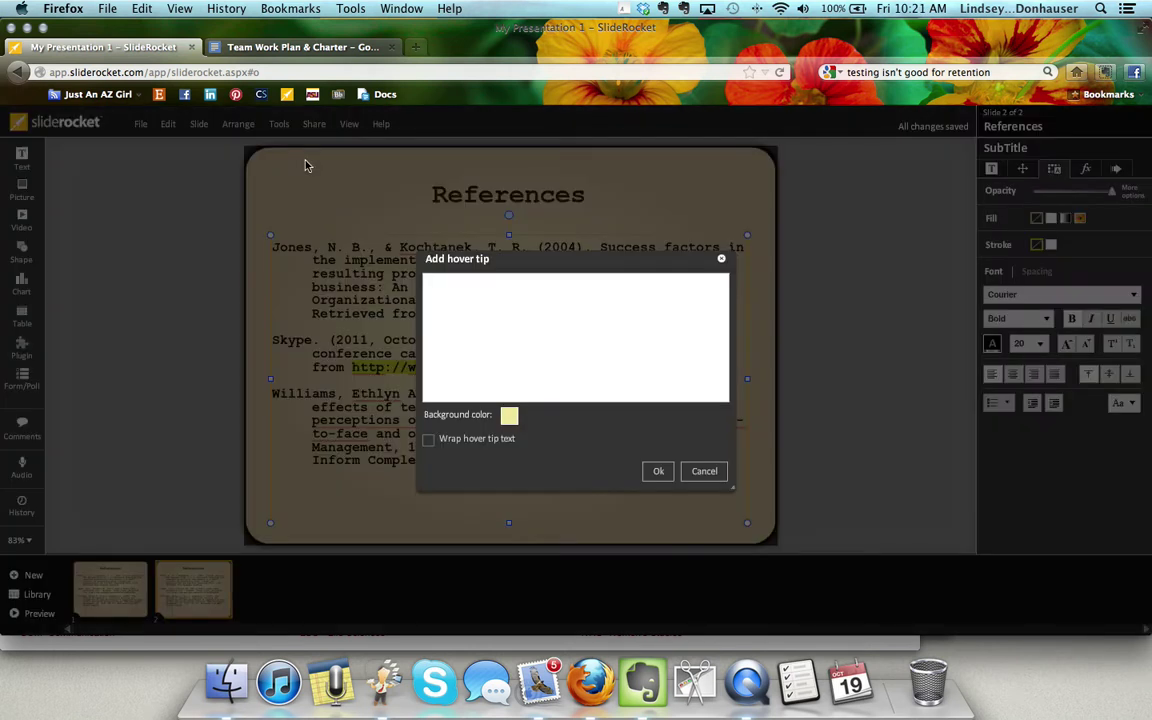
pyautogui.click(503, 336)
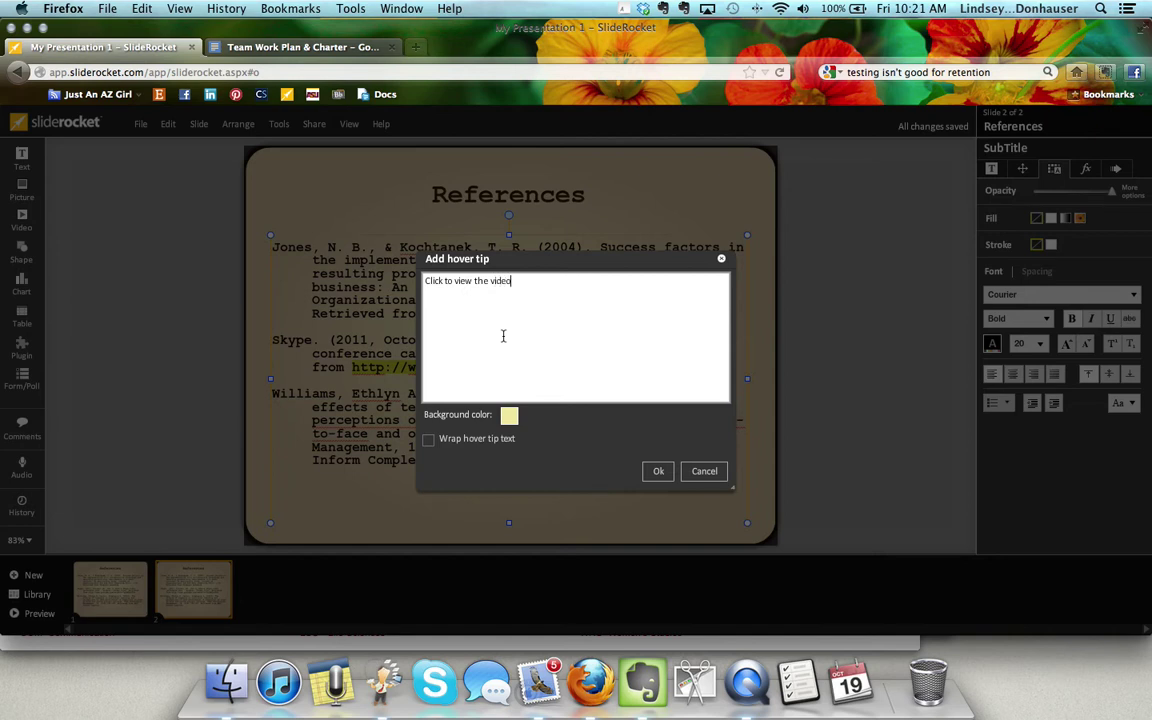
pyautogui.click(656, 471)
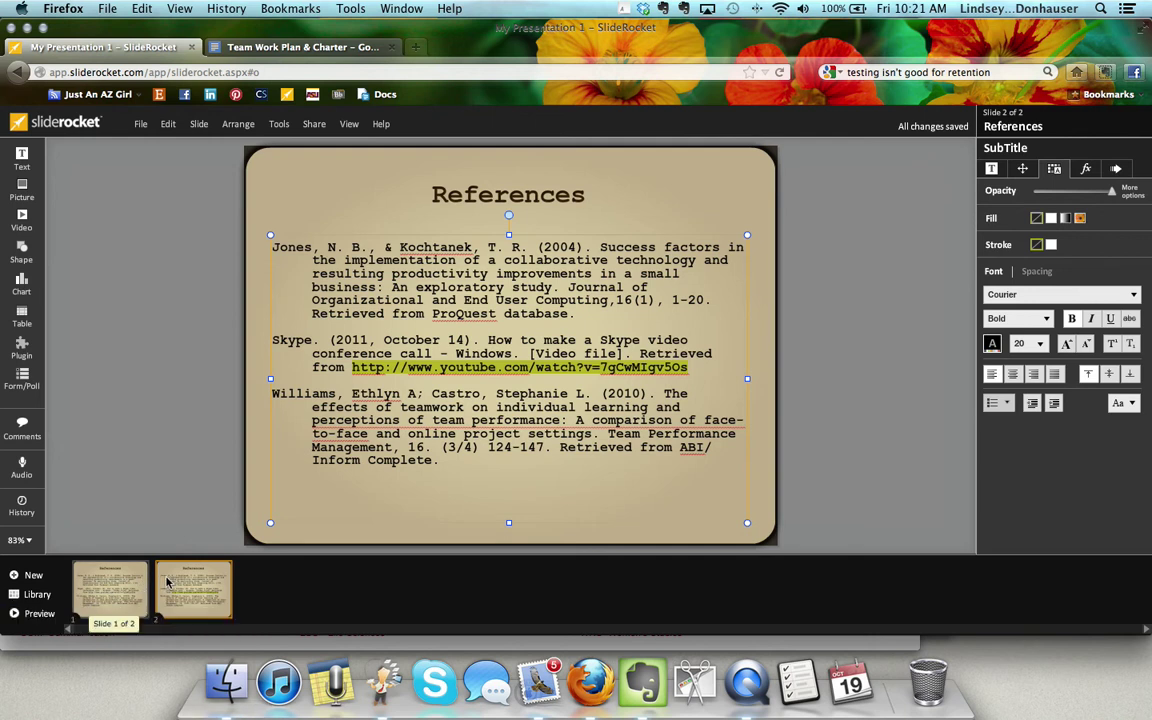
pyautogui.moveTo(159, 583); pyautogui.dragTo(105, 586)
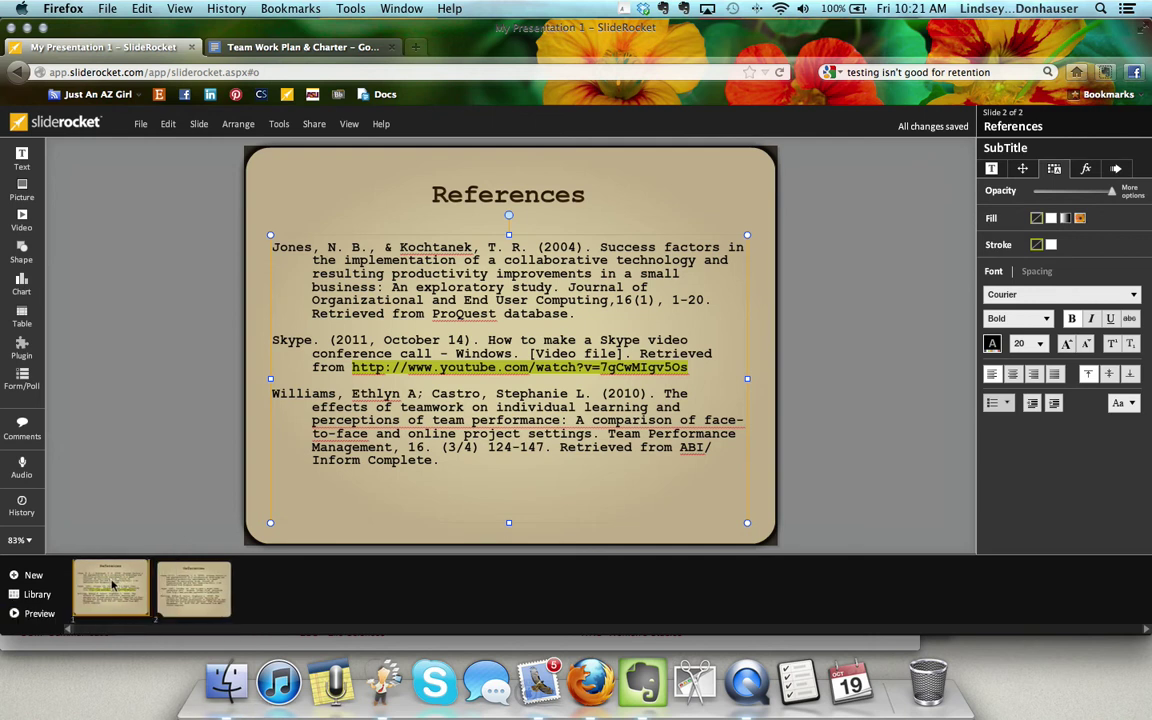